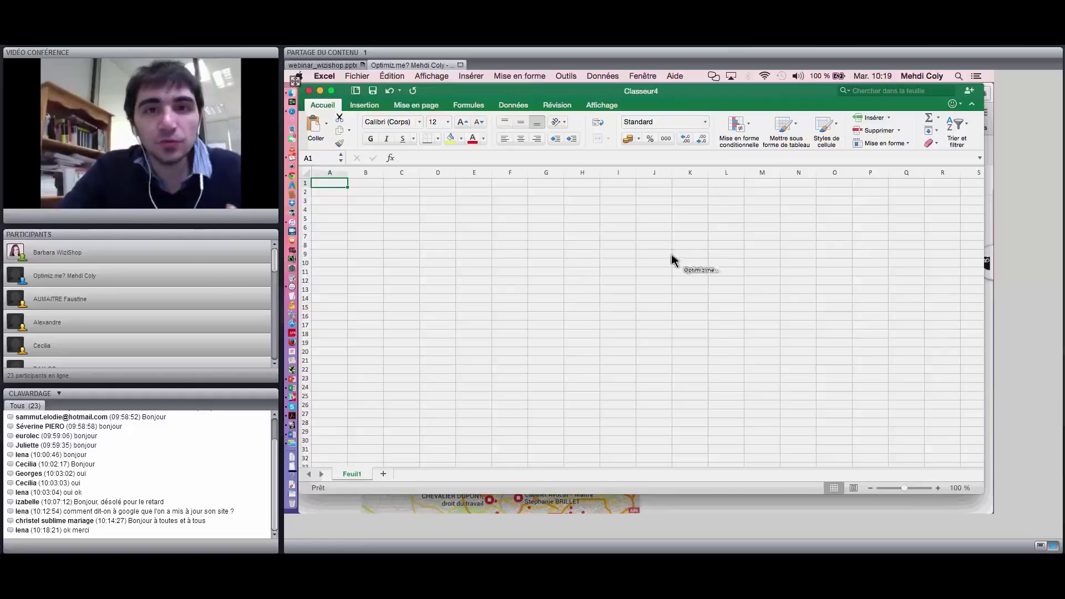
- Extend the blank workbook window downward to the bottom of the desktop and bring it back to the front
drag(635, 495, 634, 512)
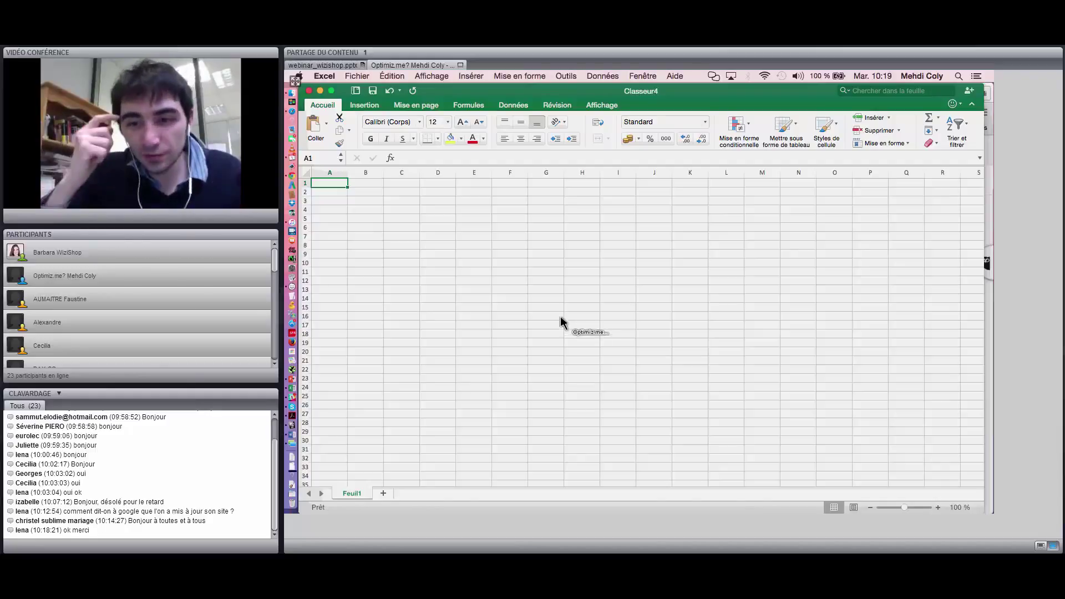
key(ctrl+Up)
click(560, 278)
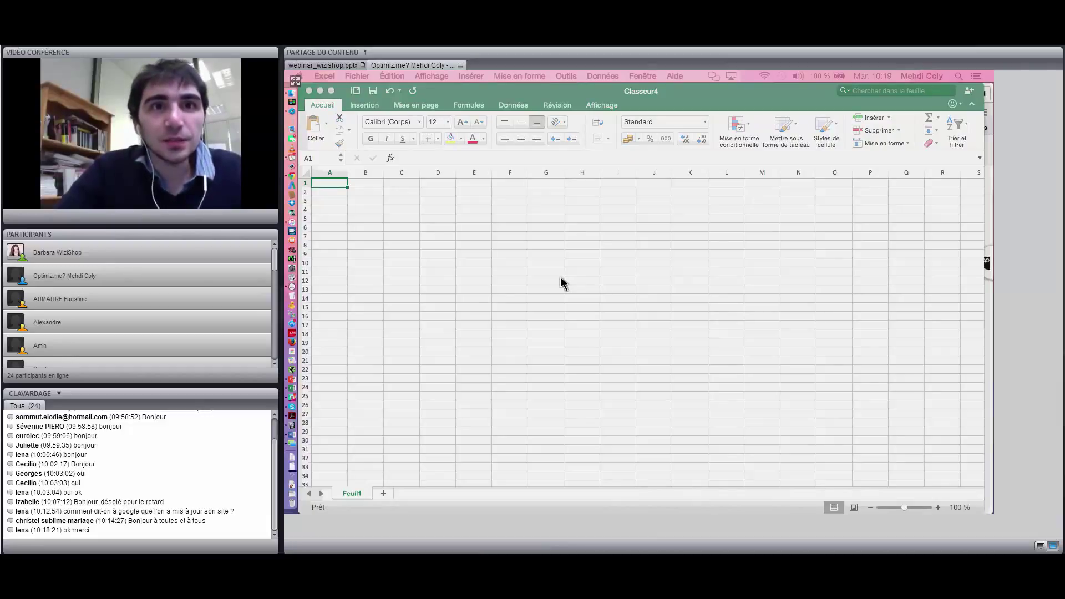
click(562, 281)
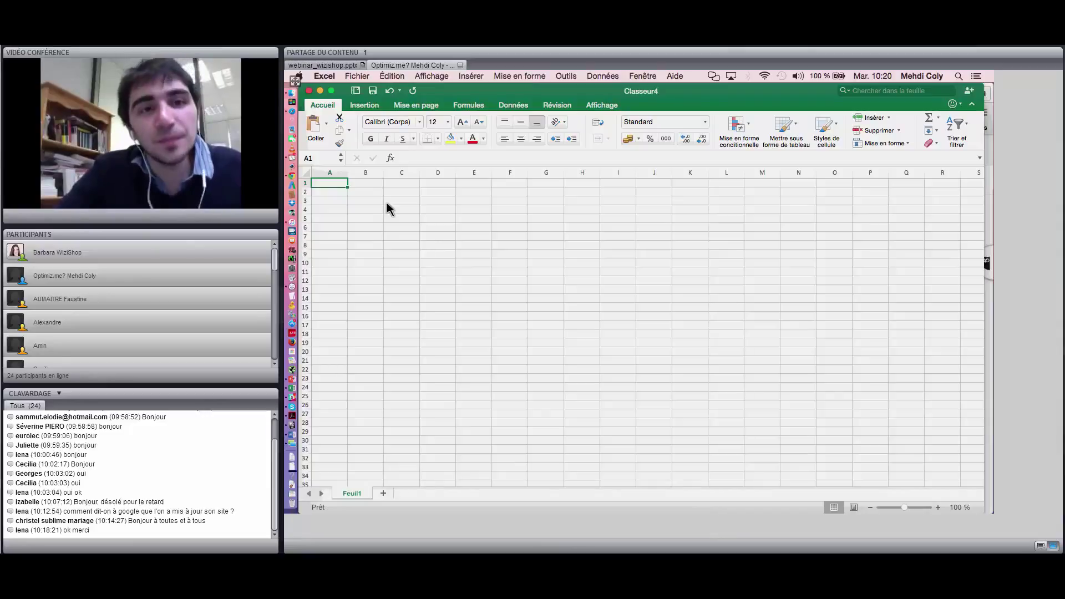
key(Right)
key(Down)
key(Up)
key(Left)
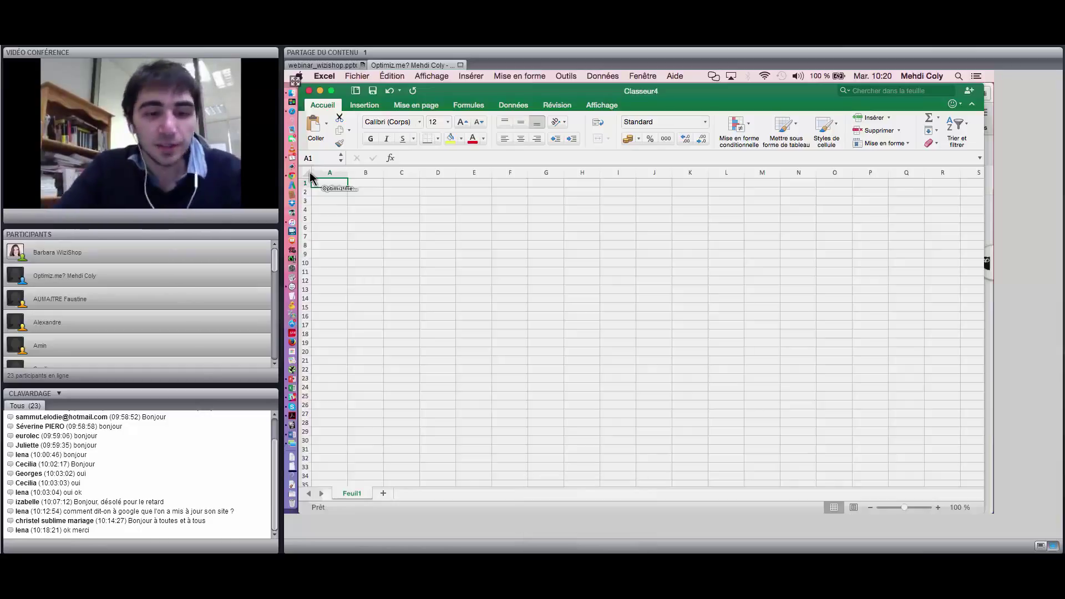
- List "Location de salle de conférence lille", "salle de conférence lille" and "louer salle de conférence" in cells A1 to A3
text(Locati)
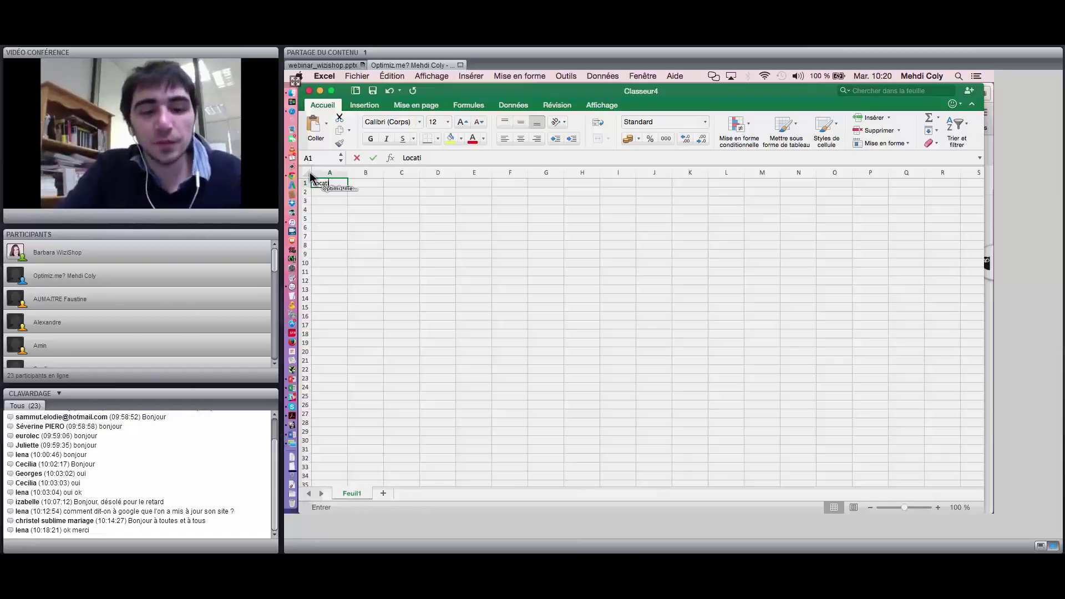
text(on de salle de conférenc)
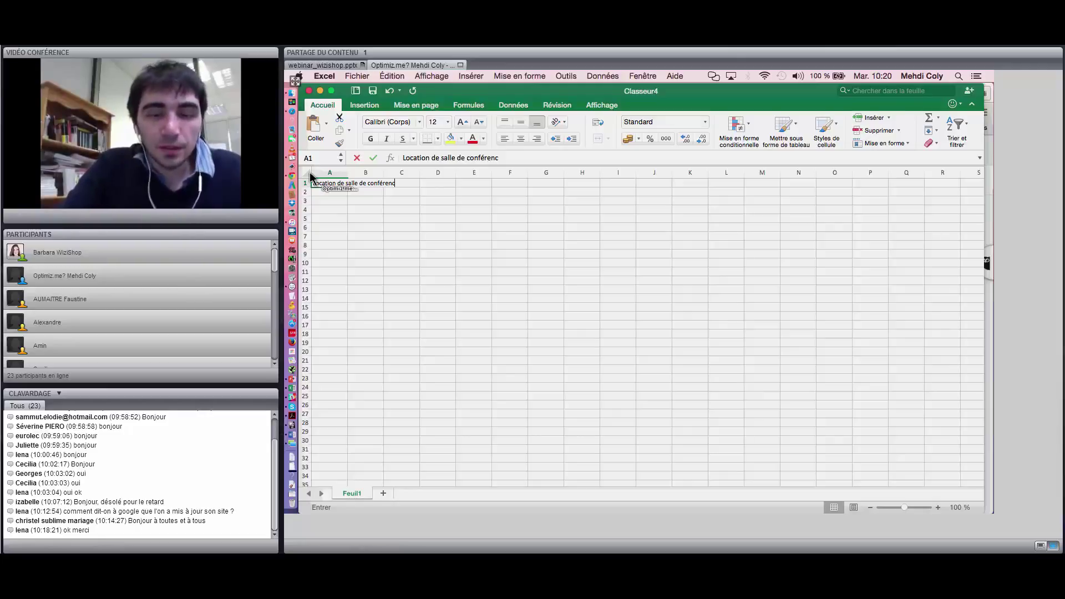
text(e lille)
key(Return)
text(salle de conférence lille)
key(Return)
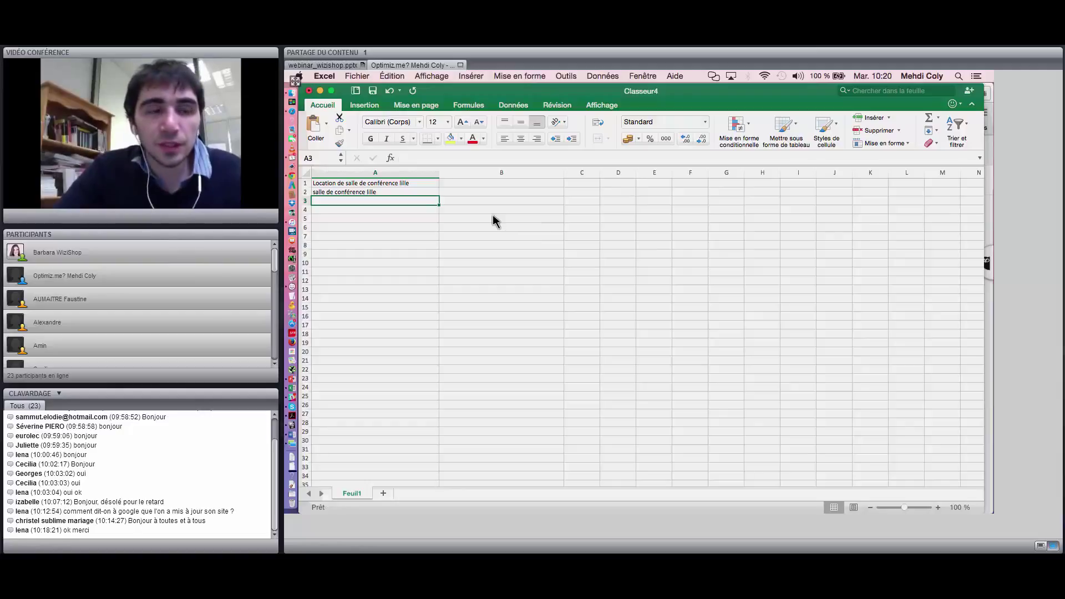
text(louer salle de conférence)
key(Return)
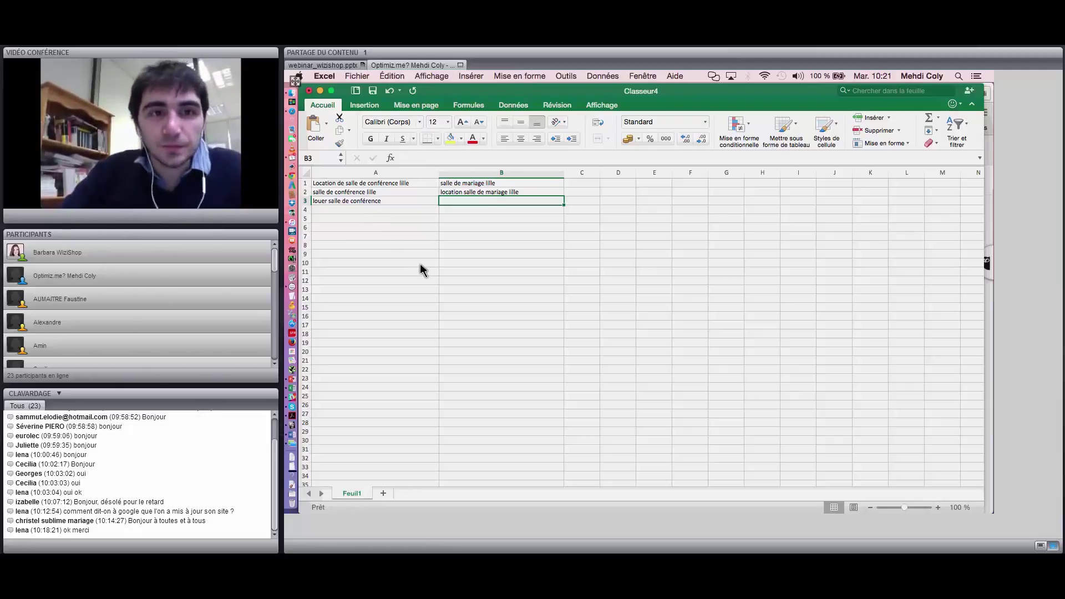
- Switch to Google Chrome, sign in to Google AdWords and show the account's home dashboard
click(293, 172)
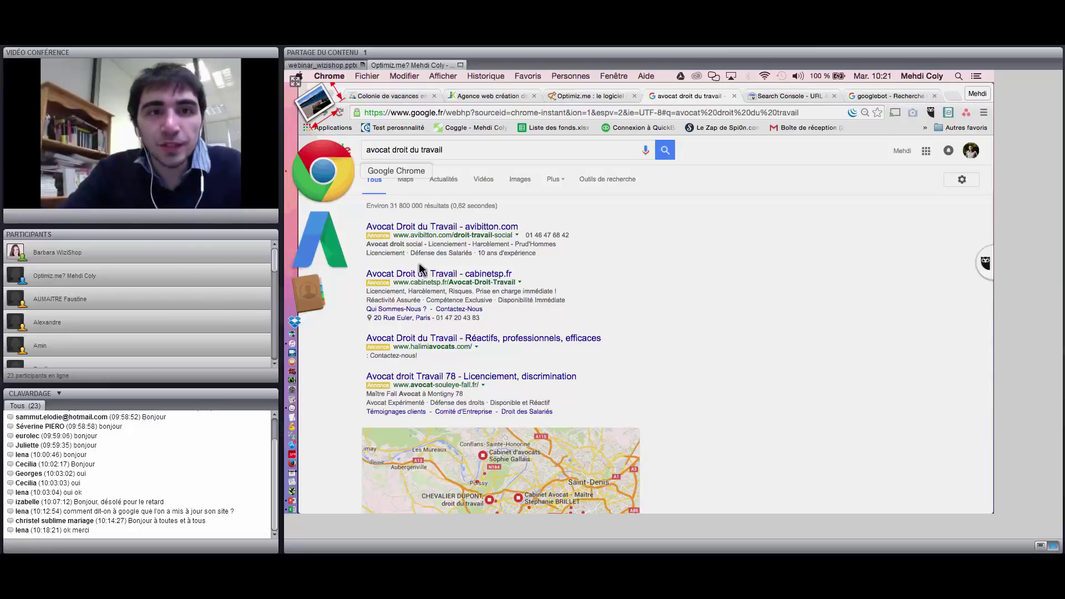
click(294, 181)
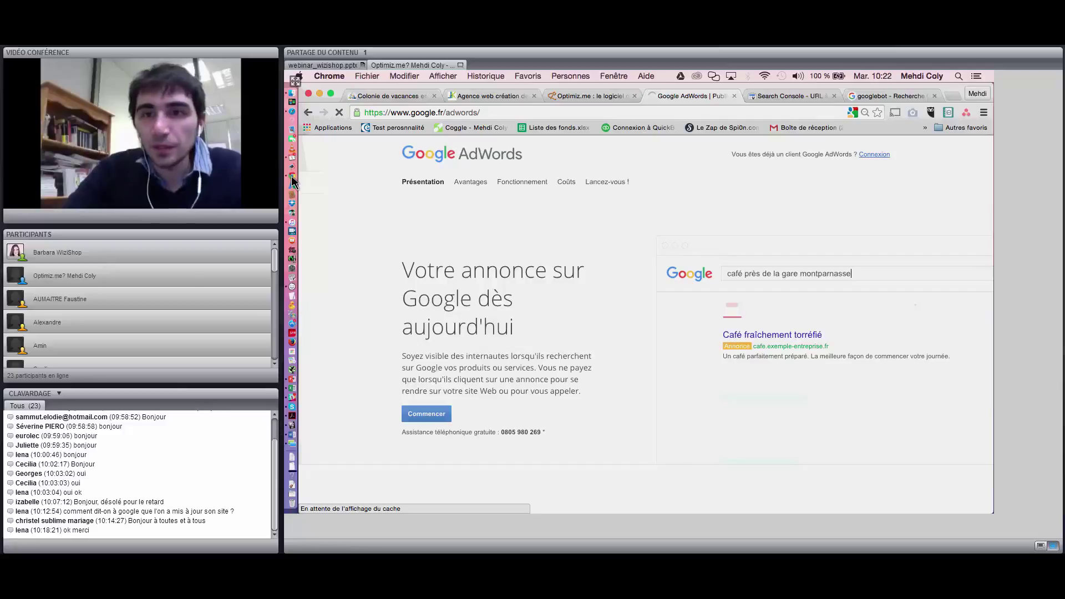
click(872, 156)
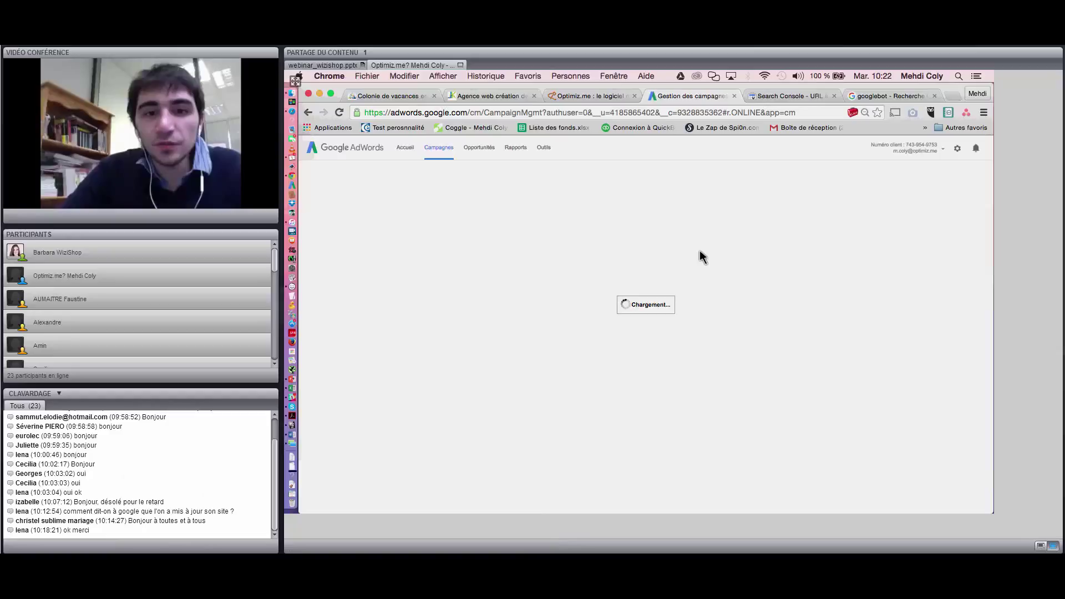
click(411, 148)
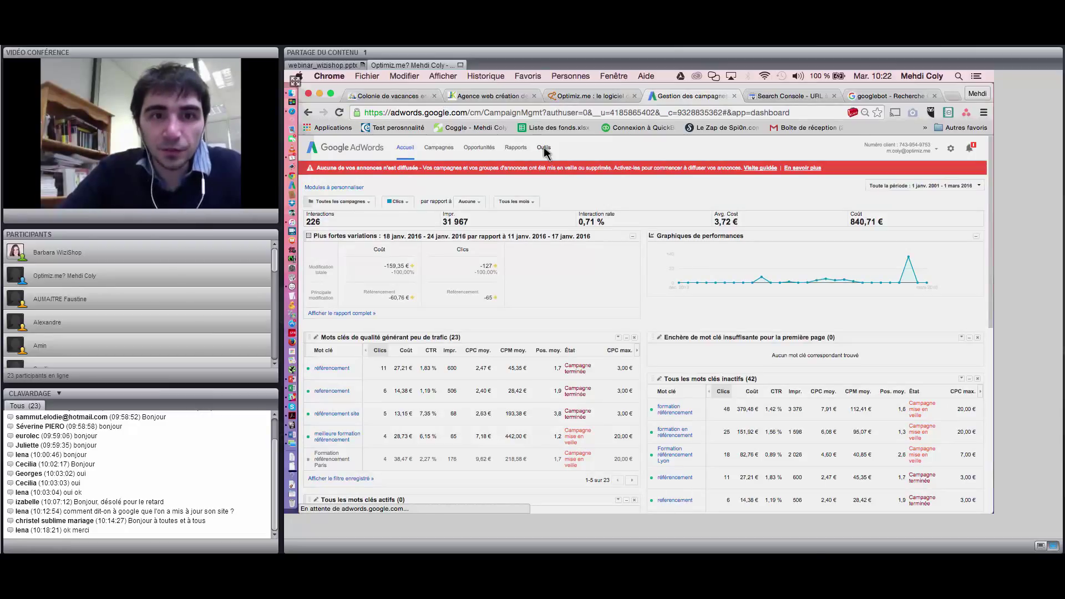
- Search the AdWords keyword planning tool for "salle de conférence" and examine the suggested ad groups and their monthly search volumes
click(544, 147)
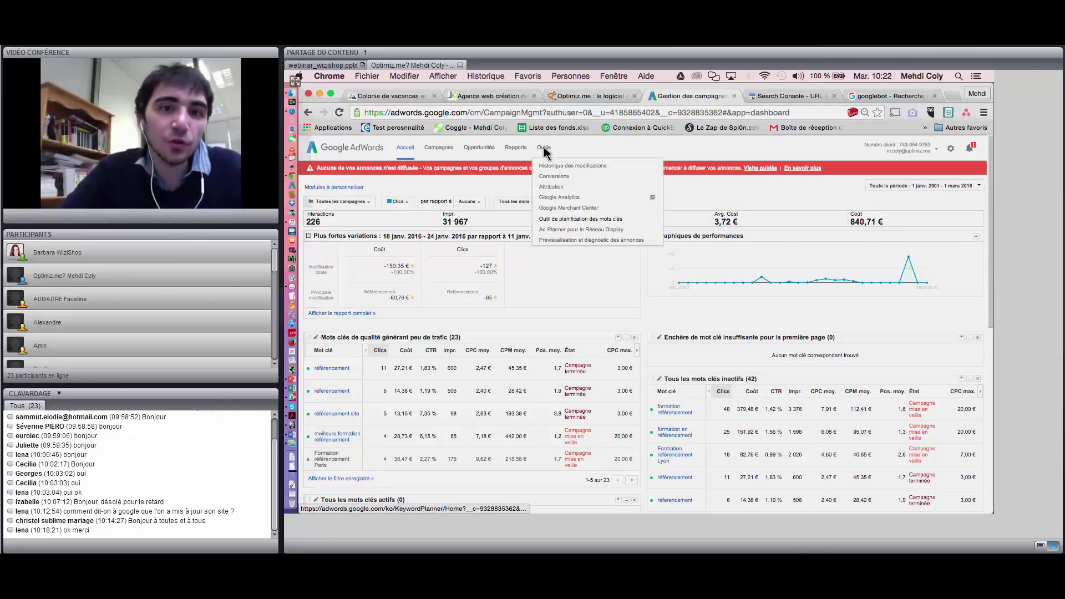
click(582, 219)
text(location d)
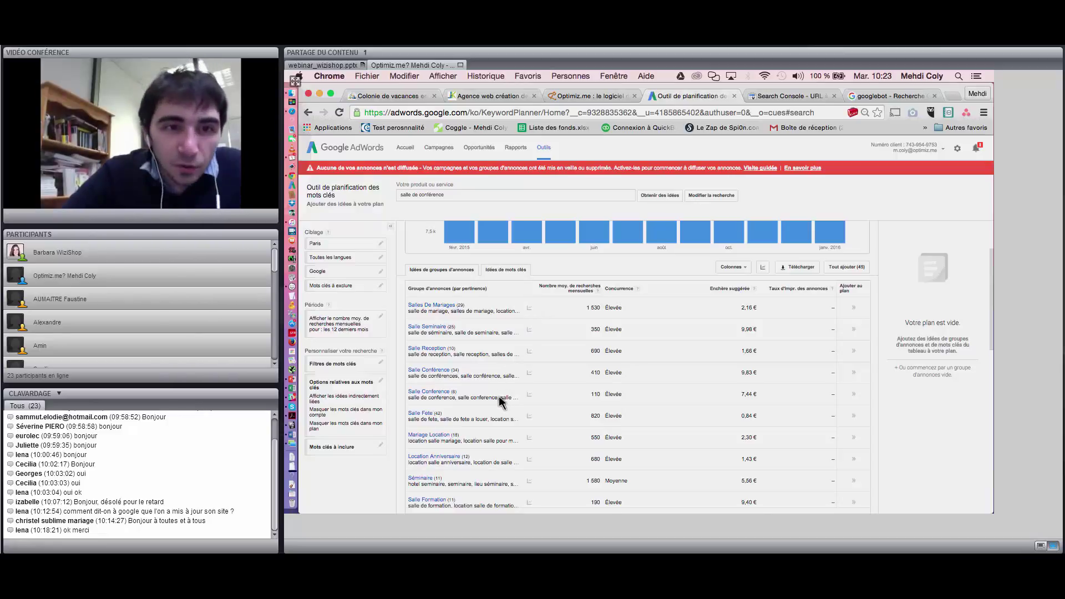
scroll(499, 400, down, 2)
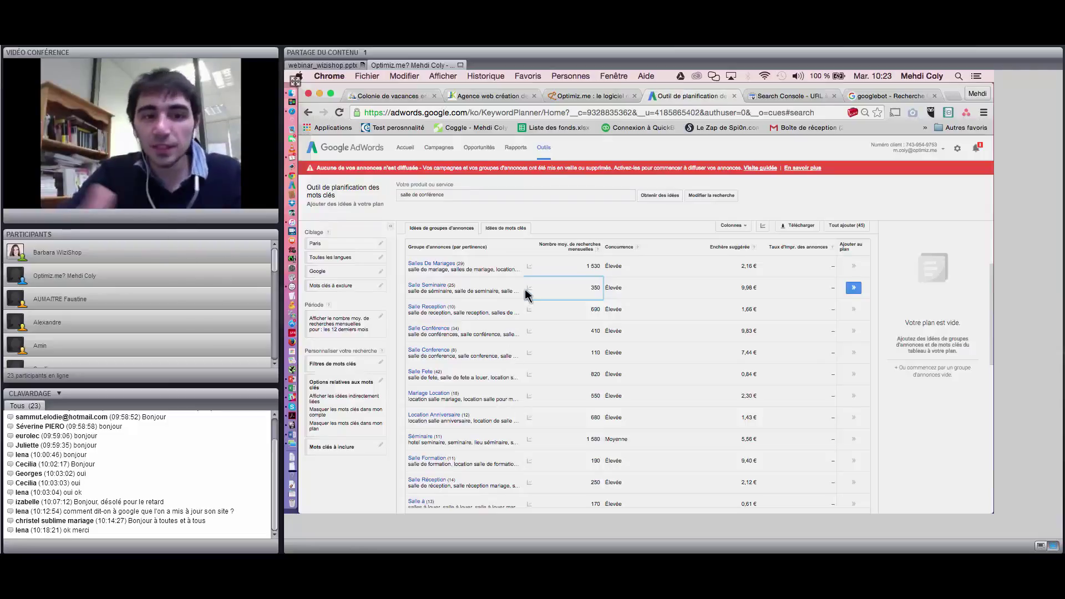
- Switch back to the Excel workbook and enter "salle de séminaire" in cell C1
key(ctrl+Up)
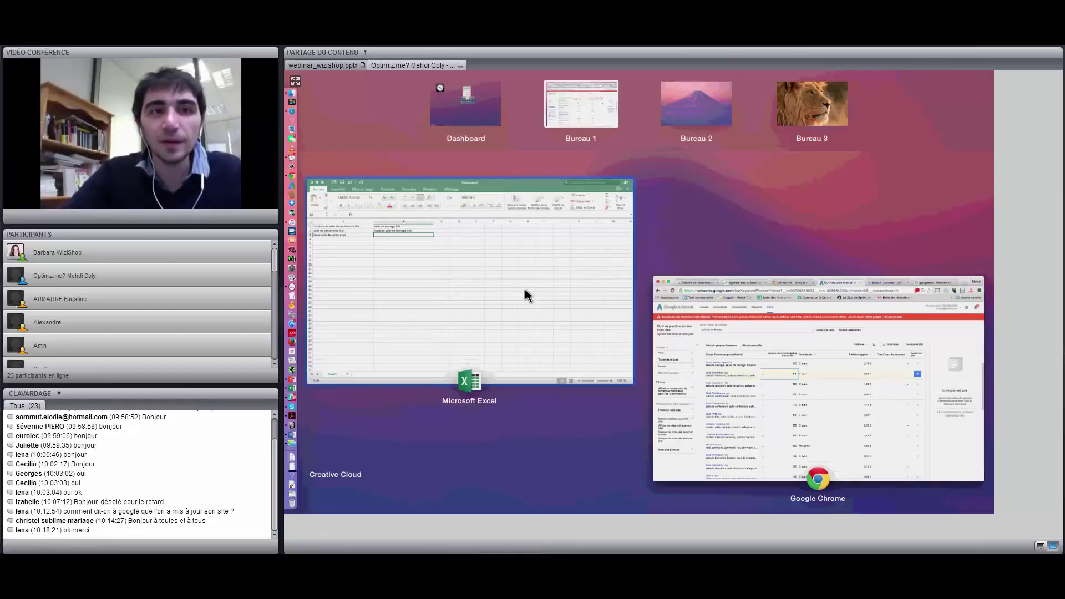
click(525, 288)
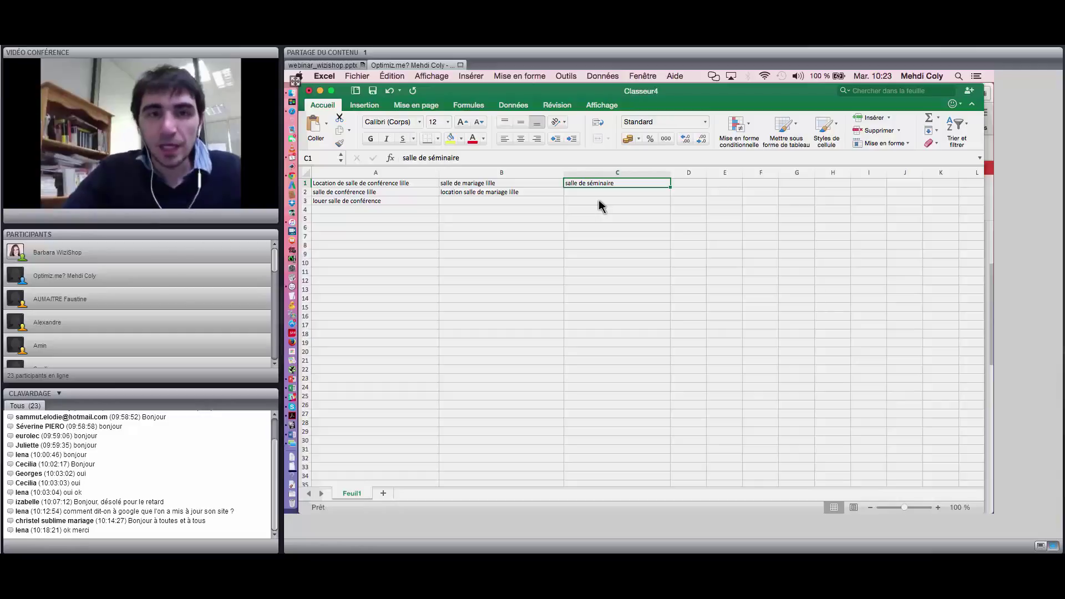
key(Down)
key(Down)
key(Down)
key(Down)
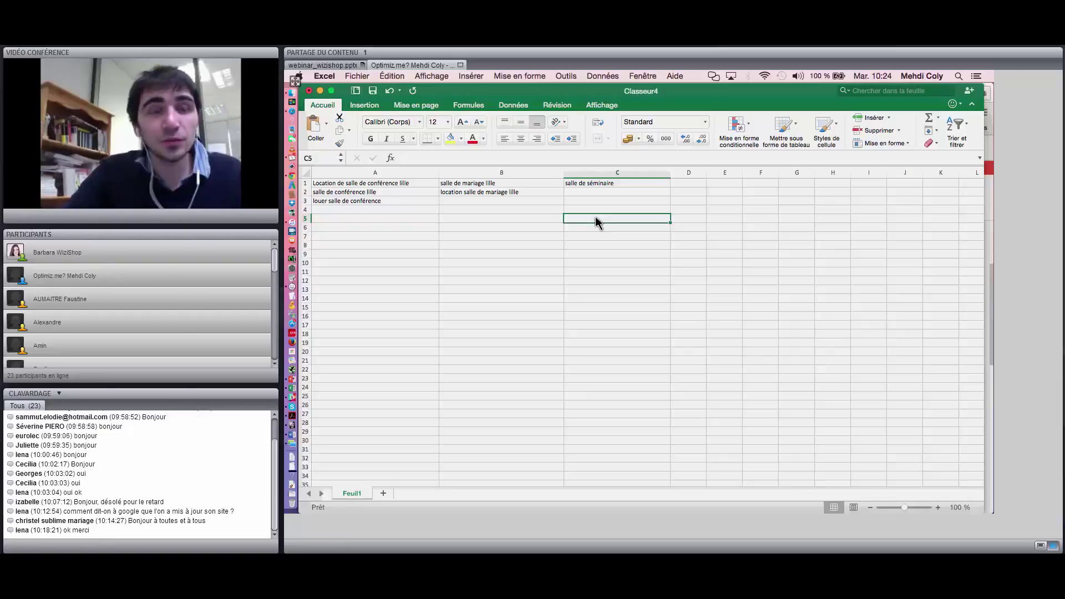
key(Up)
key(Up)
key(Up)
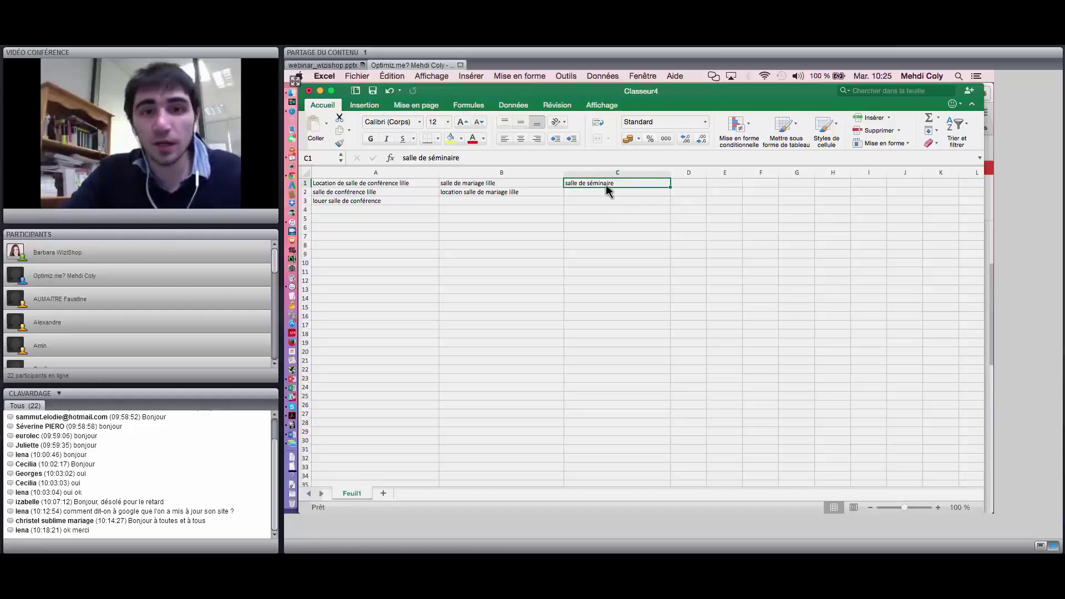
click(669, 202)
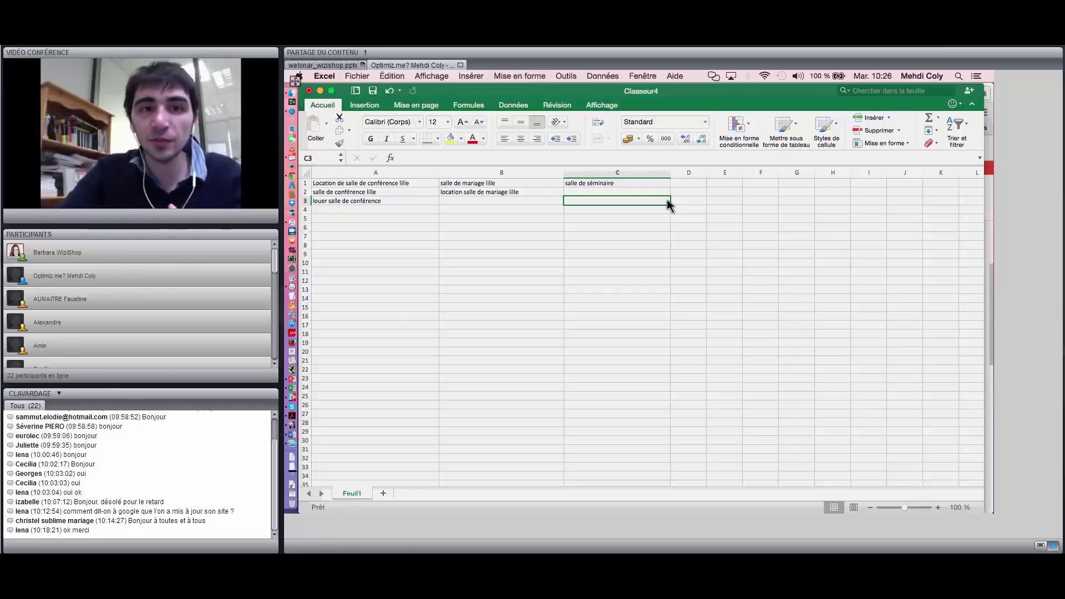
mouse_move(586, 589)
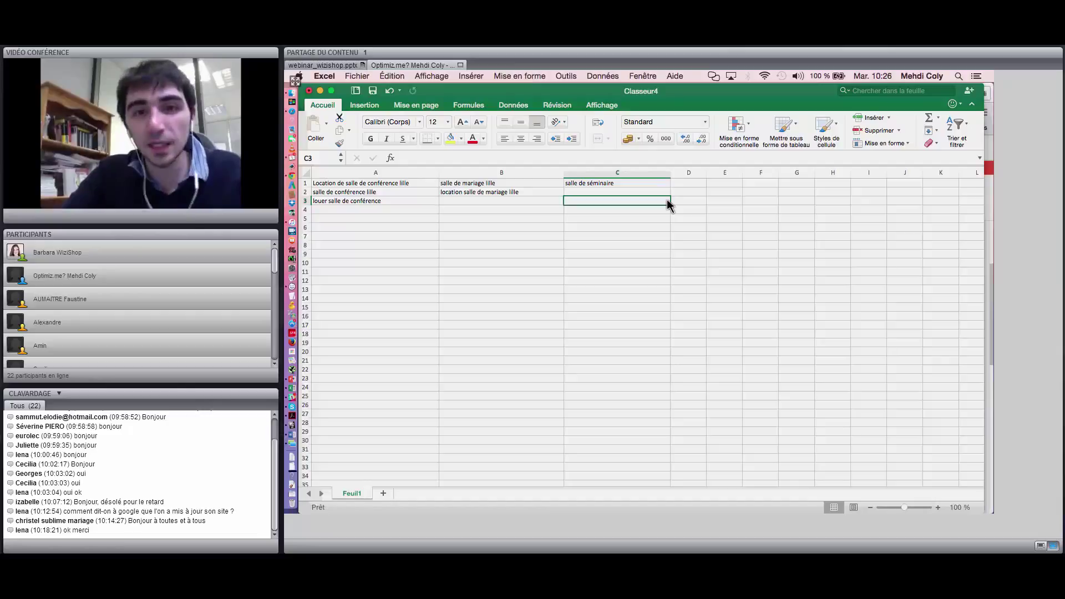
key(Up)
key(Up)
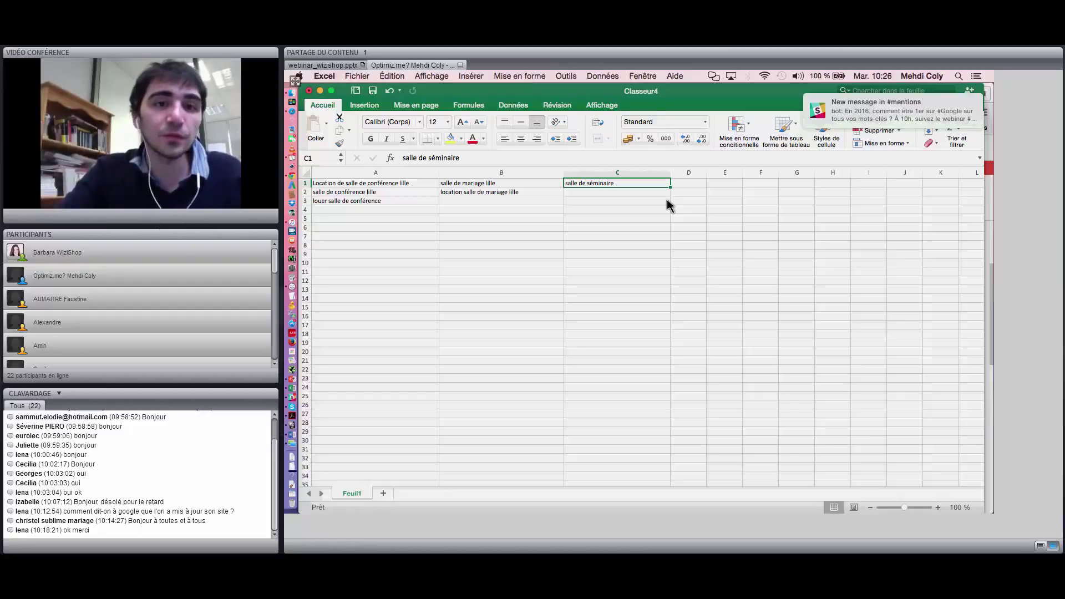
key(ctrl+Up)
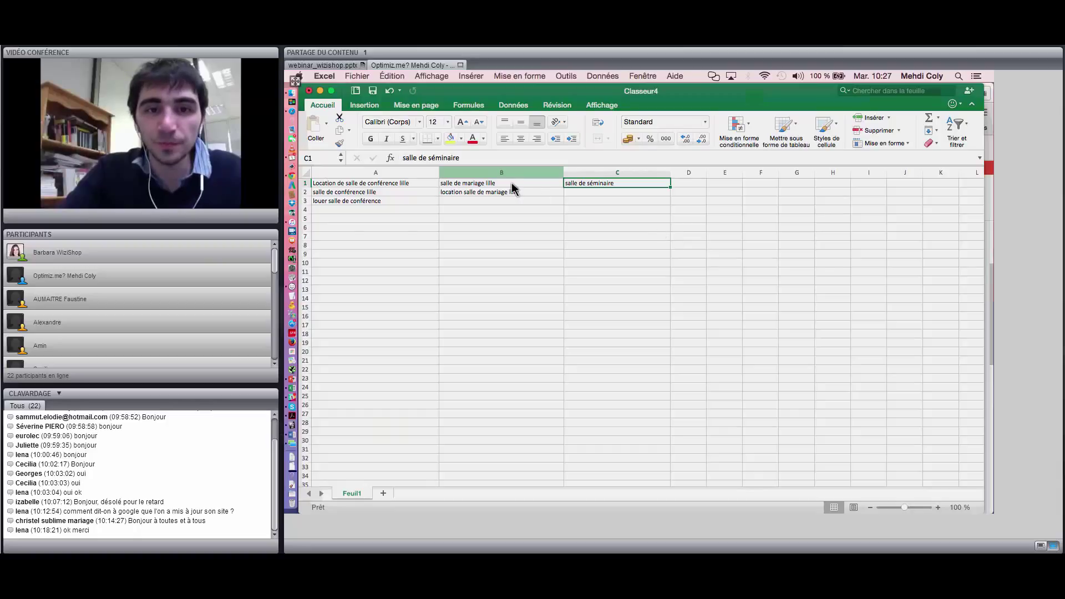
- Consult the keyword planner's ad group ideas in Chrome and add "salle pour anniversaire" in cell D1 of the Excel workbook
key(ctrl+Up)
click(693, 310)
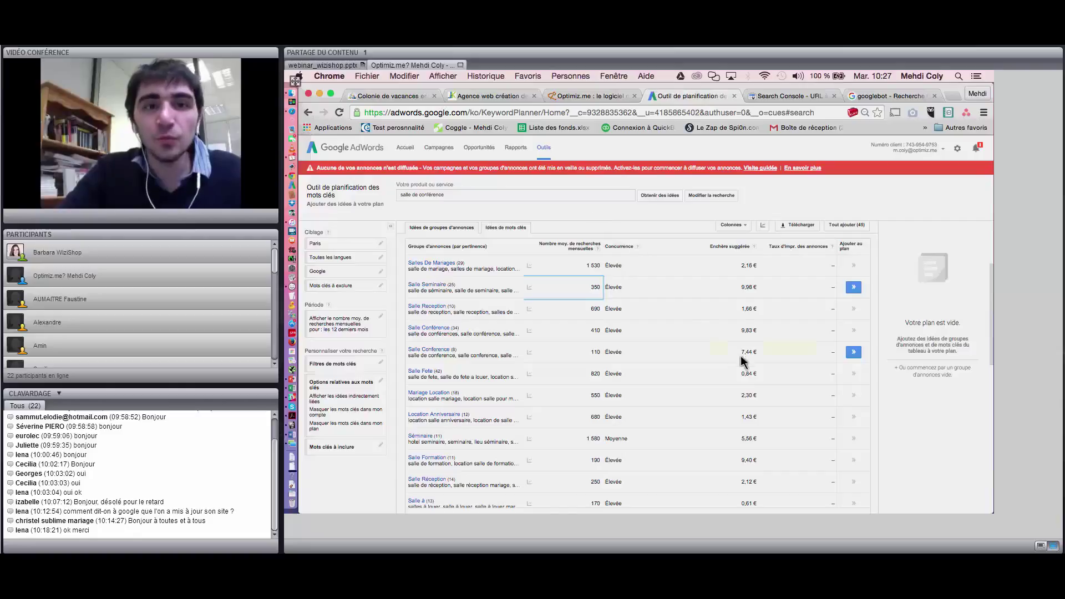
key(ctrl+Up)
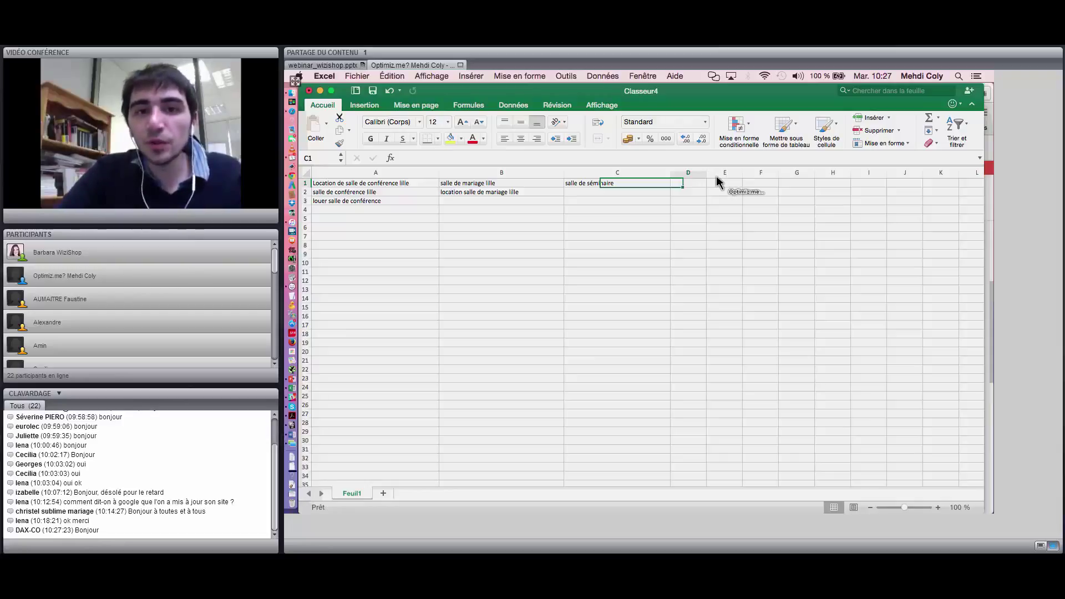
text(salle pour anniversaire)
key(Return)
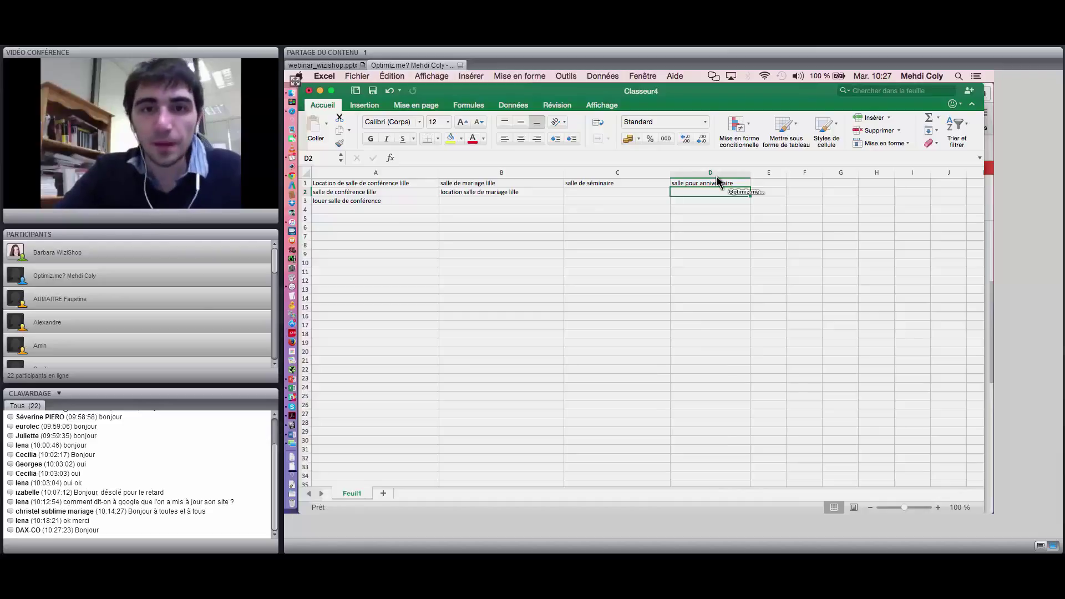
- Review more ad group ideas in Chrome and add "salle de formation" and "salle banquet" in cells E1 and F1 of the Excel workbook
key(ctrl+Up)
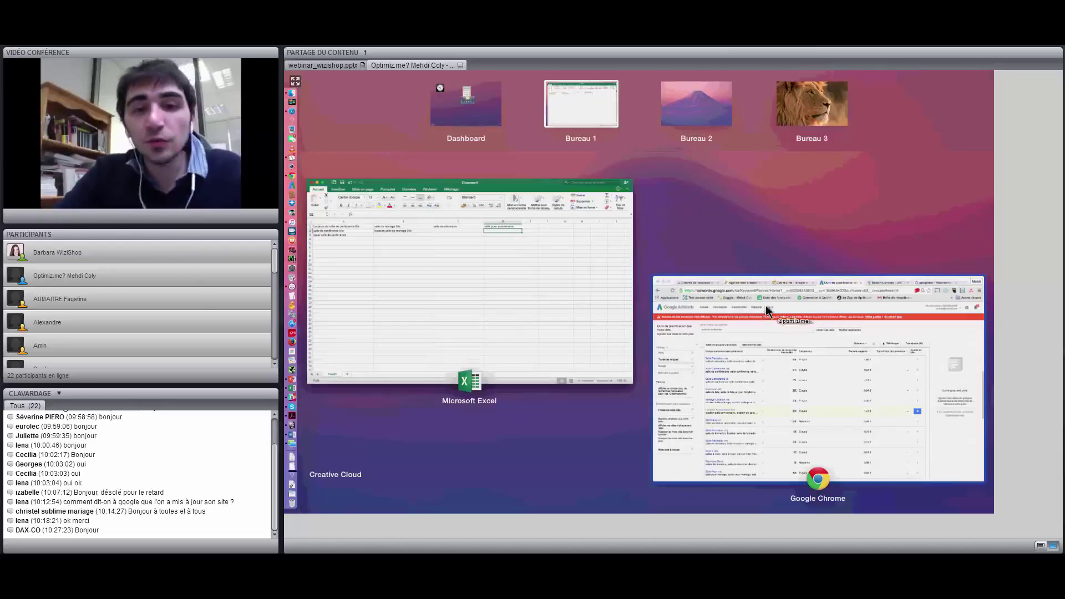
click(778, 321)
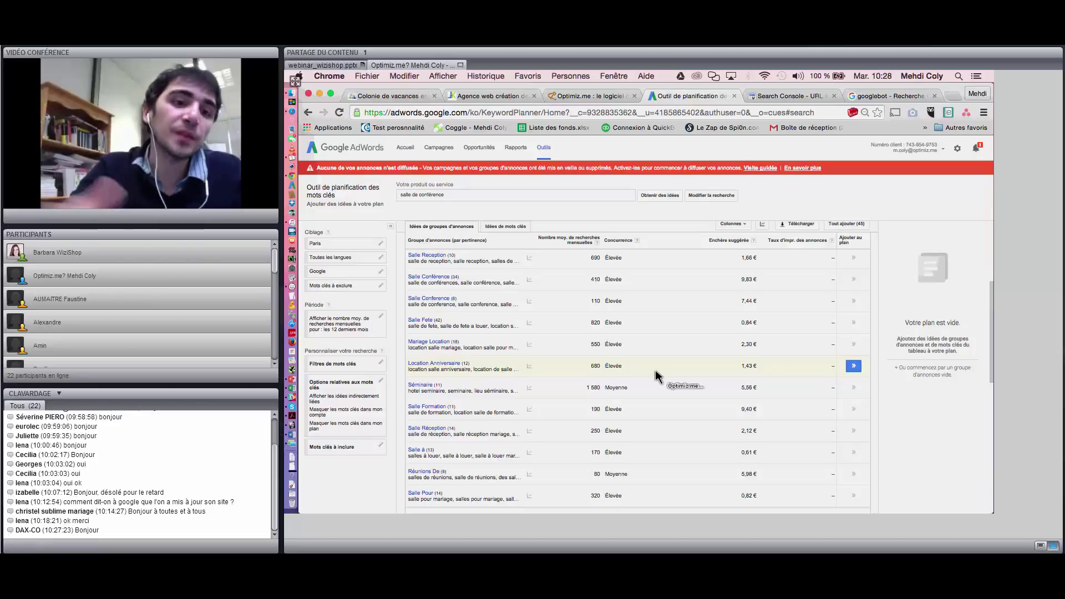
key(ctrl+Up)
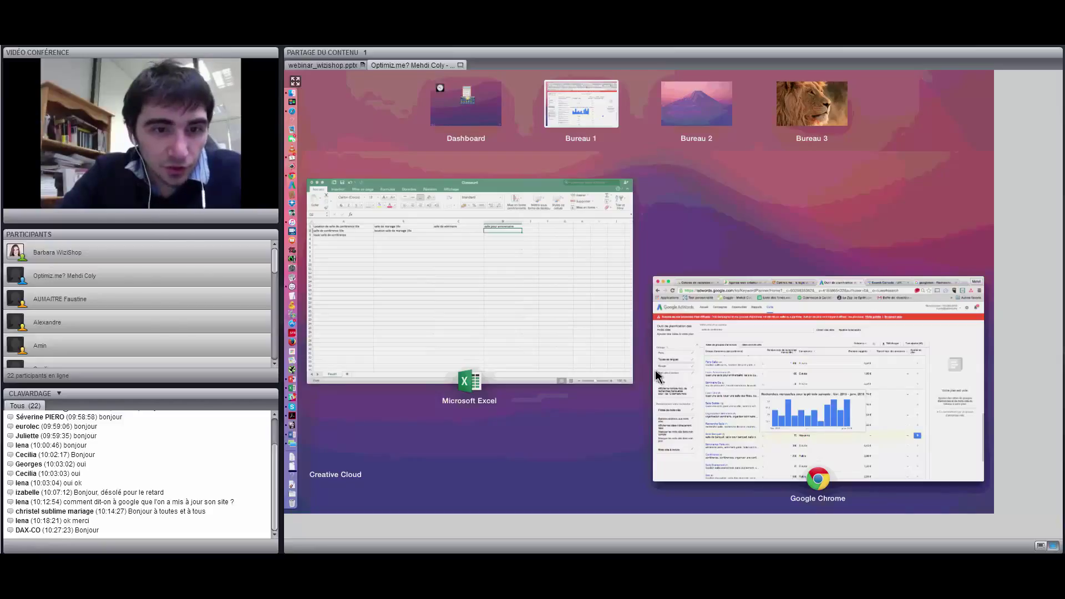
key(Escape)
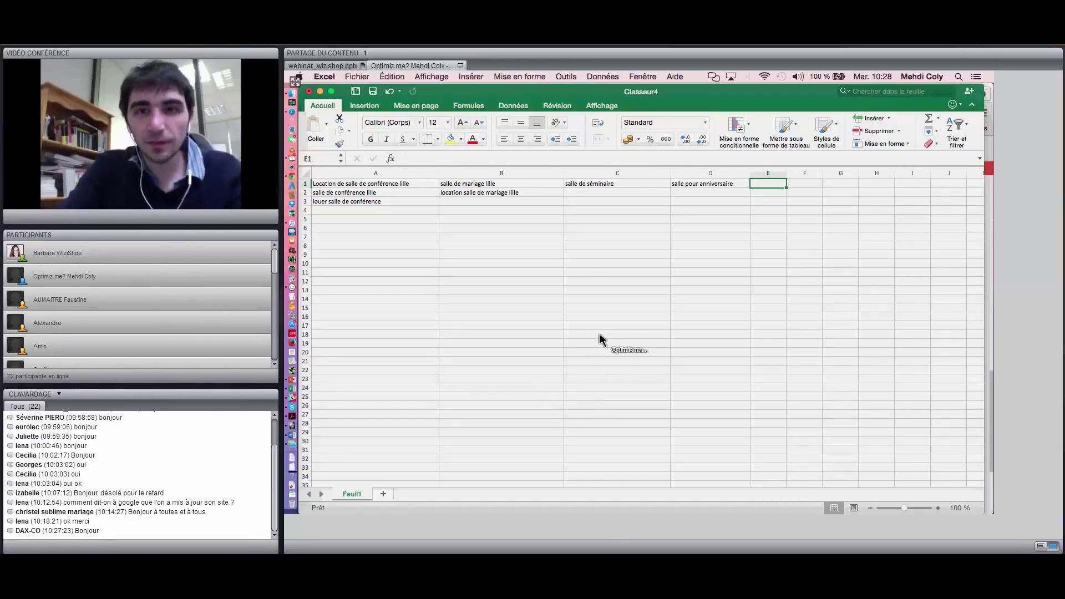
- Switch to Chrome and search the keyword planner for "location de salle lille"
key(ctrl+Up)
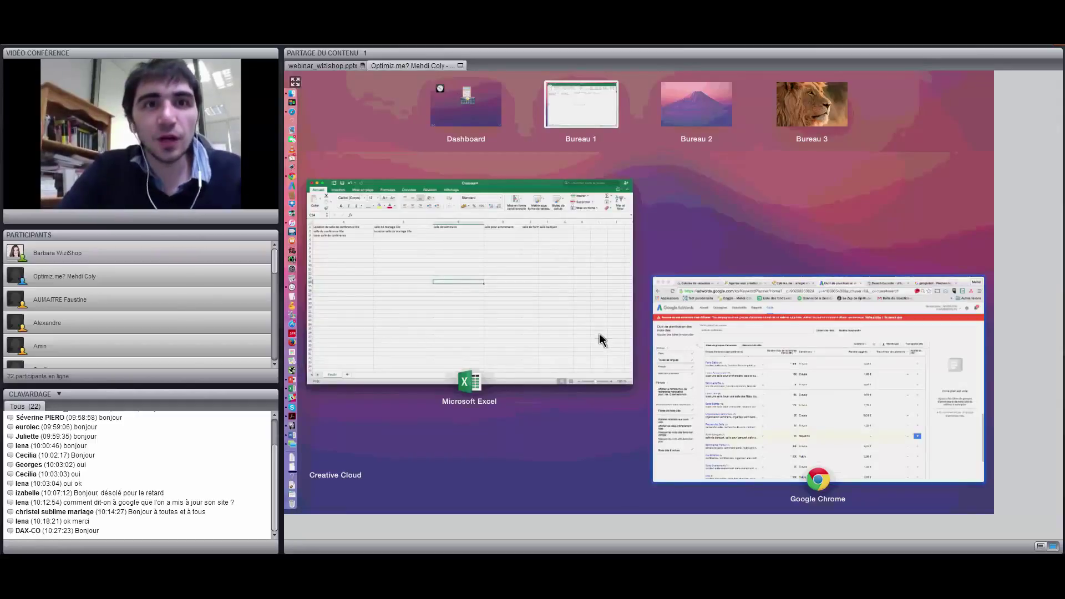
key(Escape)
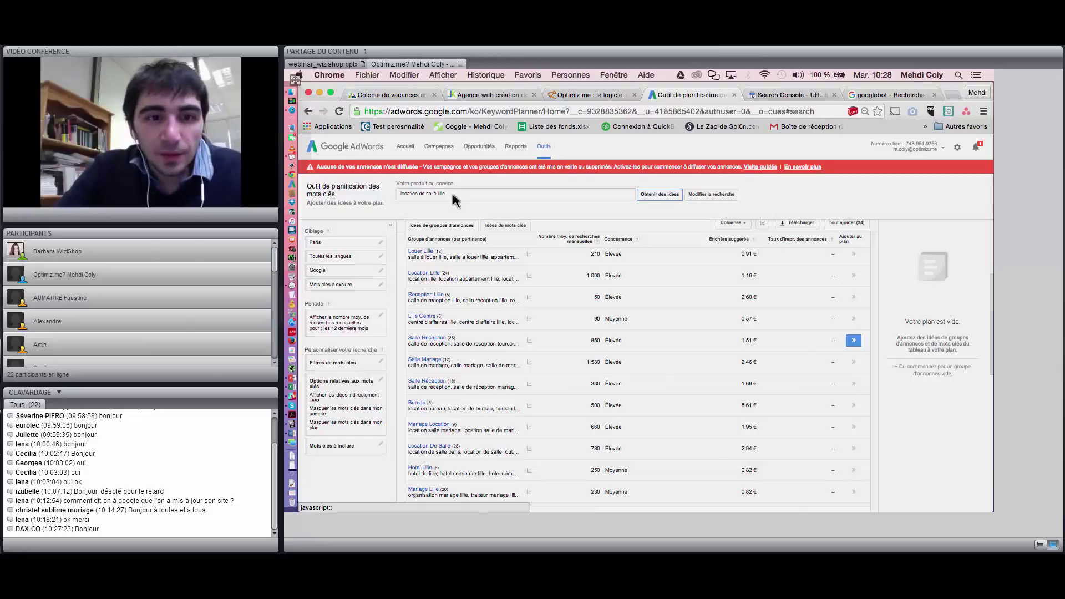
- Switch back to Excel, enter "salle de reception lille" in cell G1 and widen columns E to G to fit their text
key(ctrl+Up)
click(454, 193)
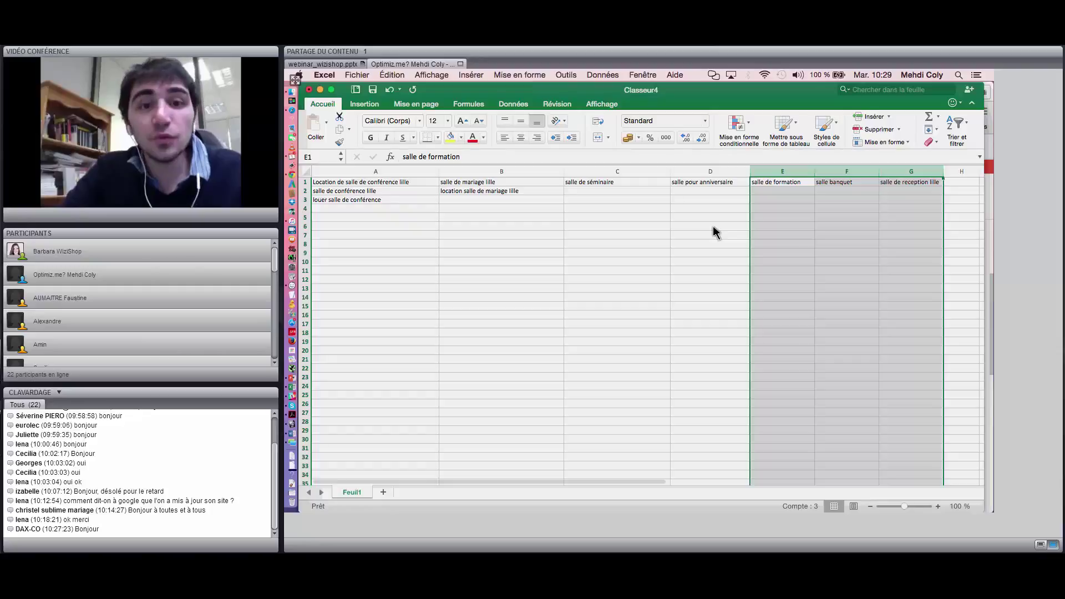
key(super+z)
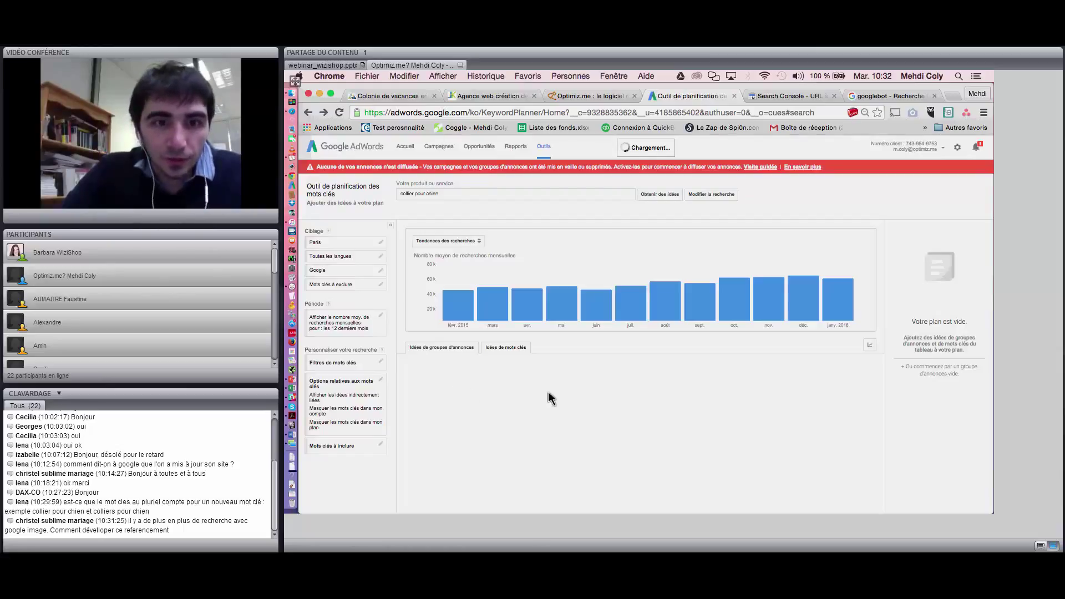
- Change the keyword planner search to the plural "colliers pour chien" to compare it with the singular term
text(s)
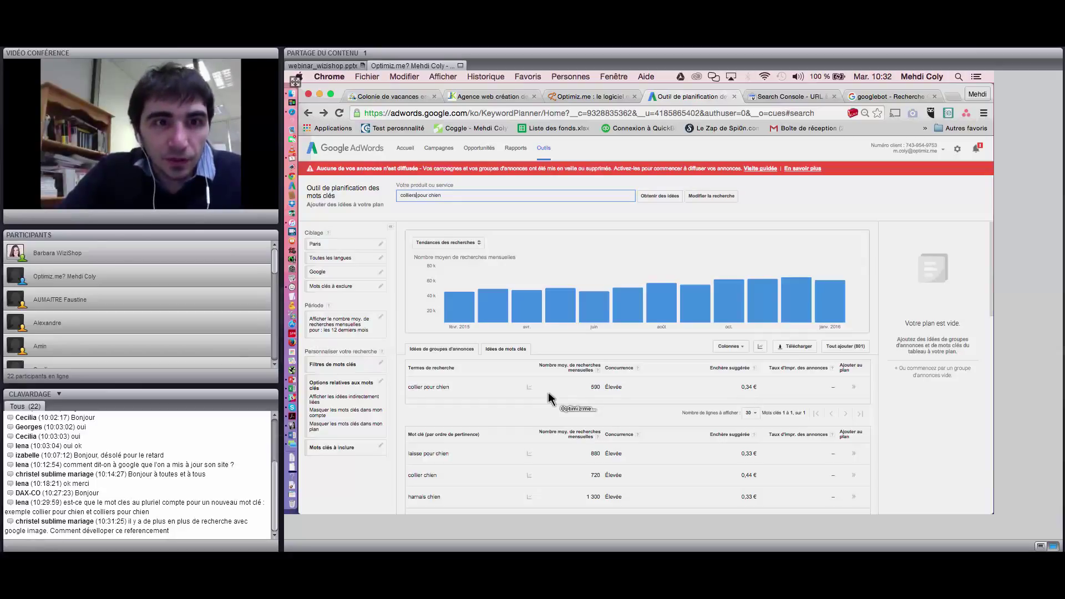
key(Return)
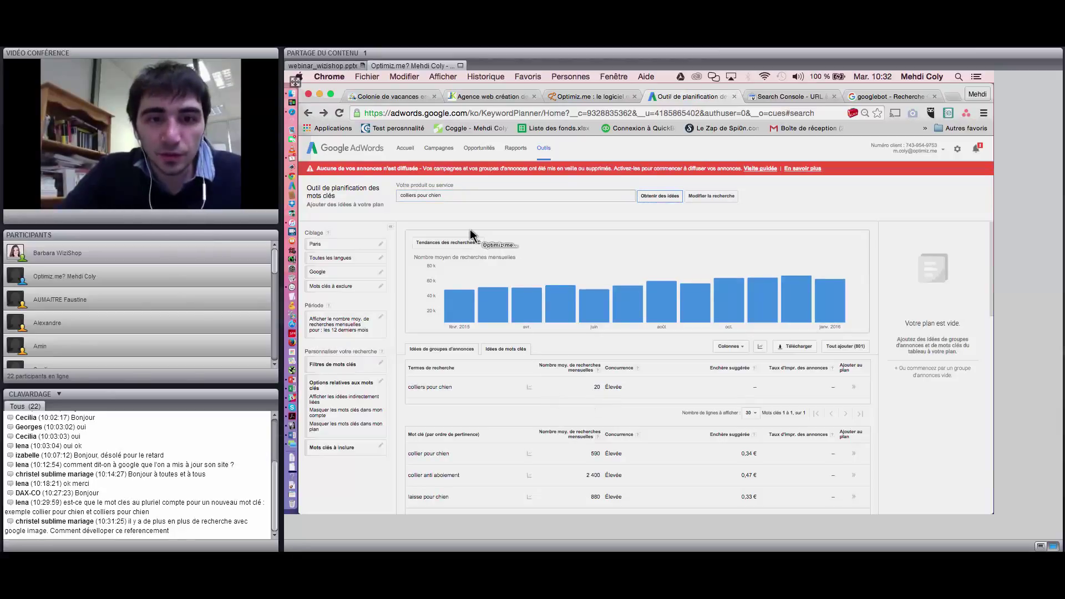